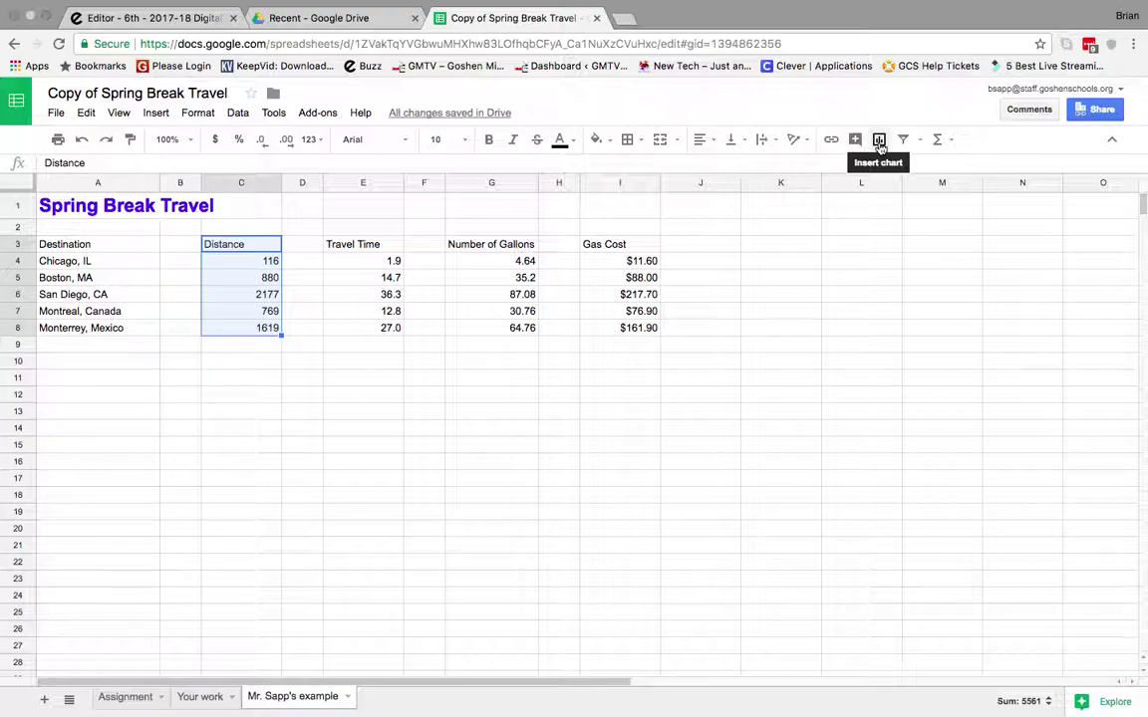
Insert a column chart of the Distance data below the table and add Destination range A3:A8 as its x-axis.
click(880, 142)
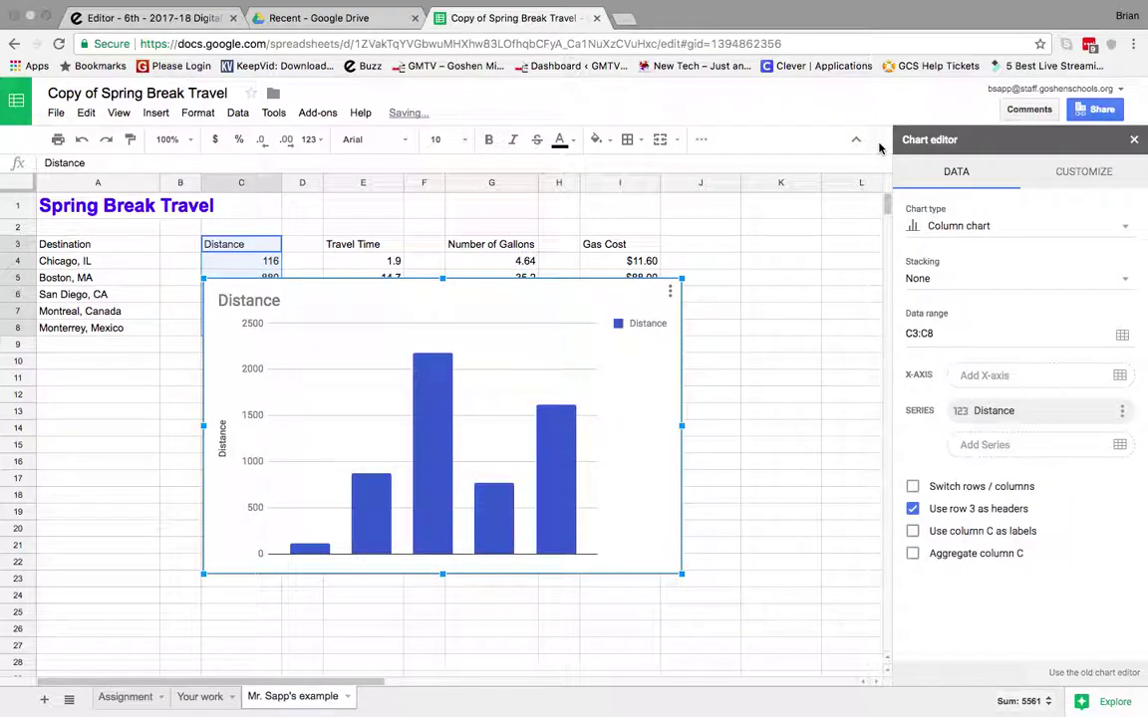
drag(634, 360, 504, 441)
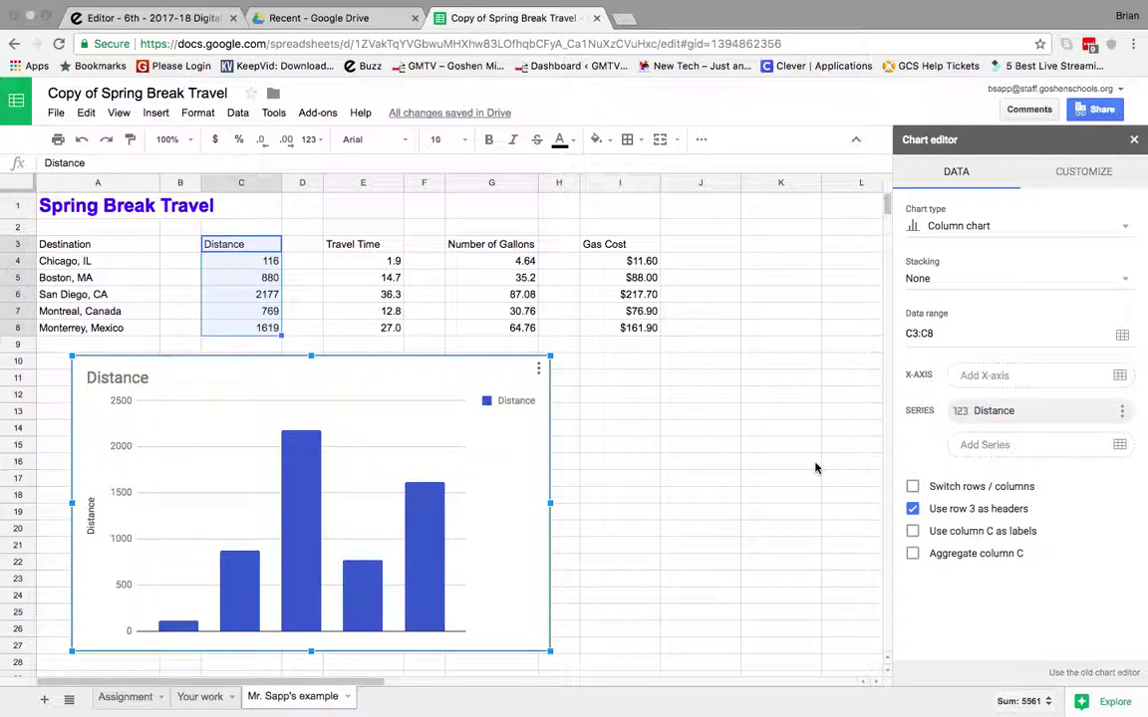
click(1120, 376)
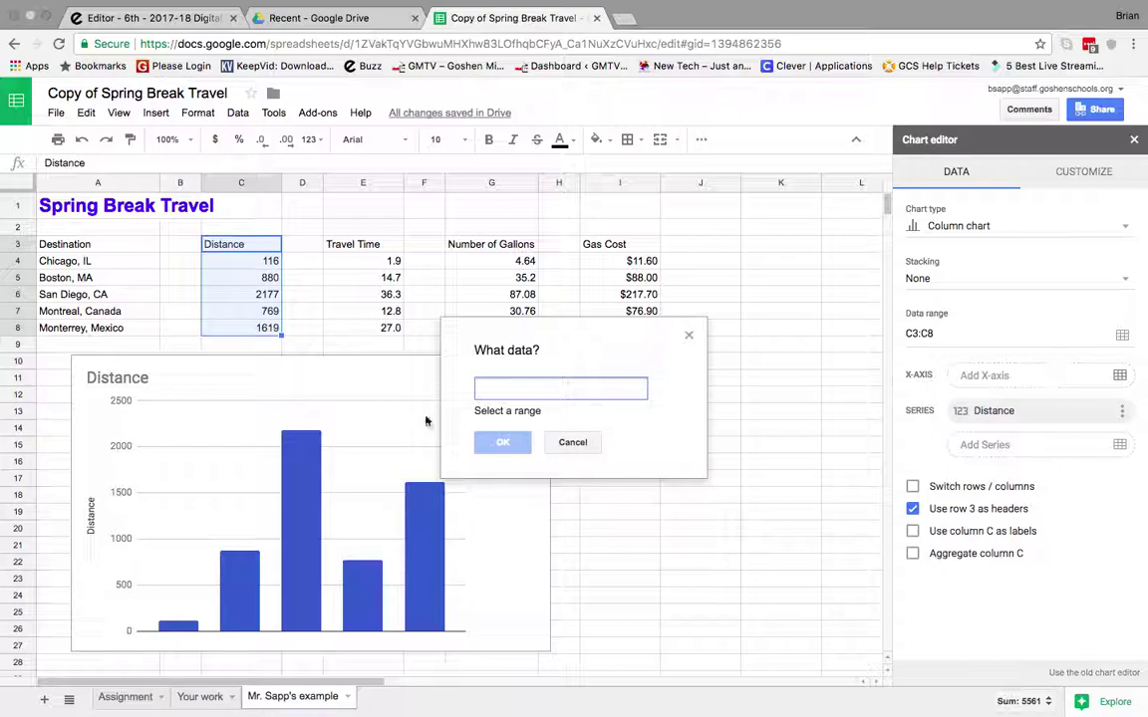
drag(73, 251, 69, 333)
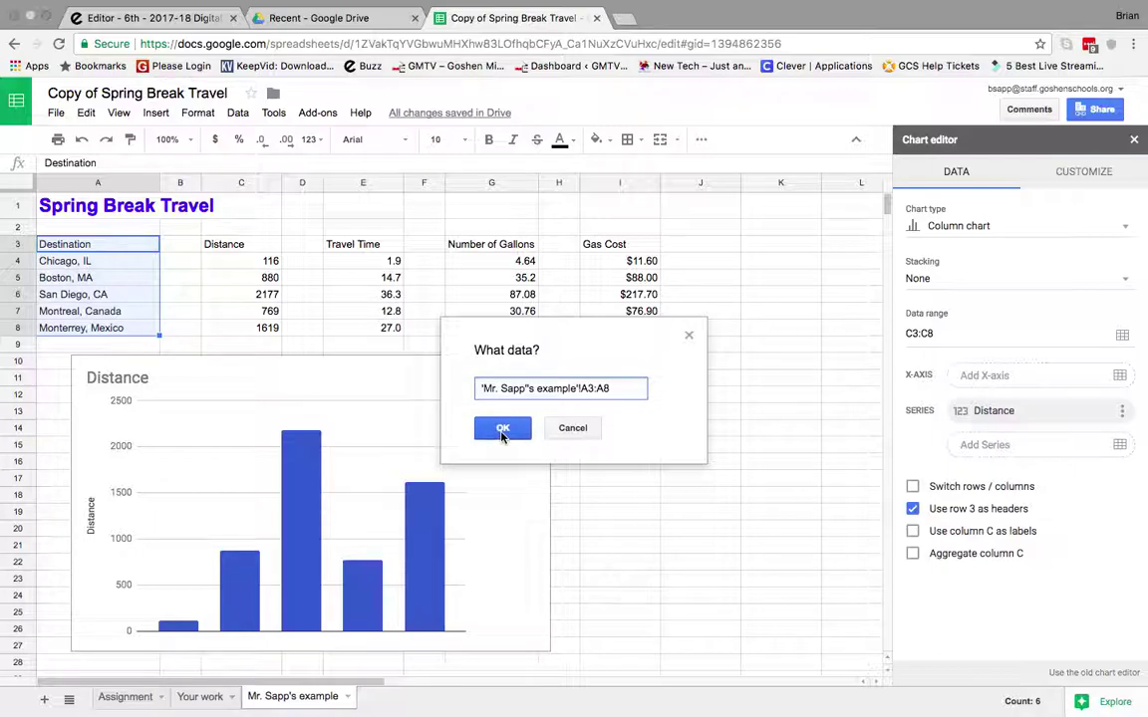
click(502, 432)
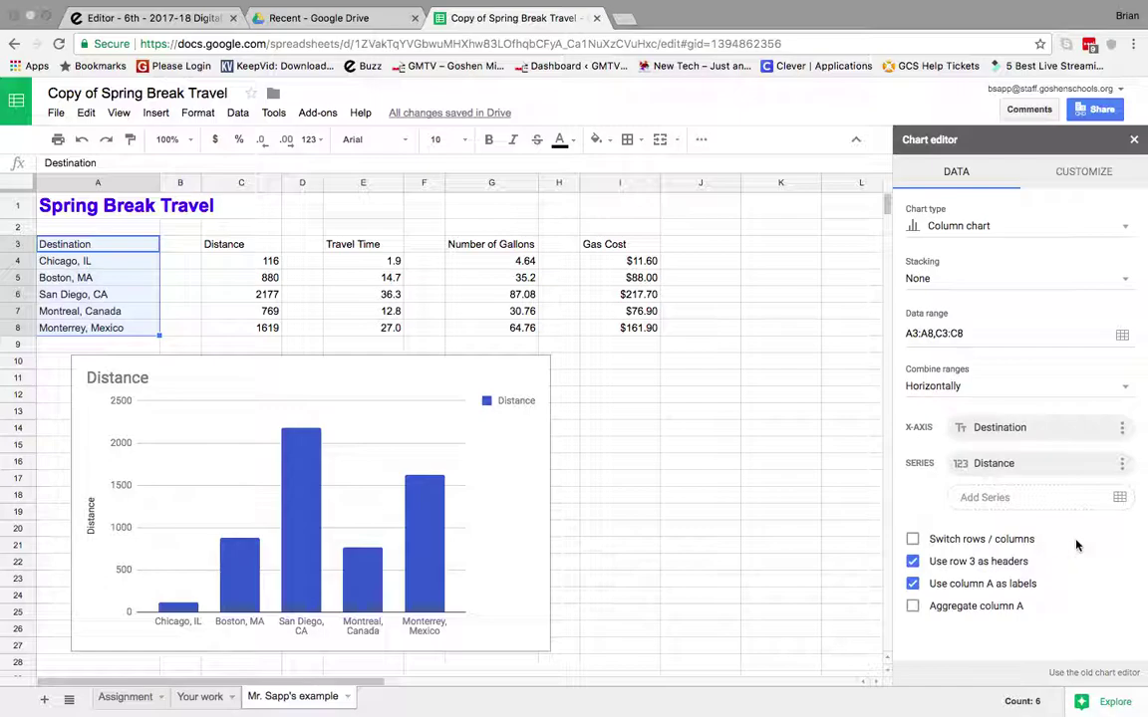
Color the Distance chart's series red and turn on its data labels.
click(1081, 171)
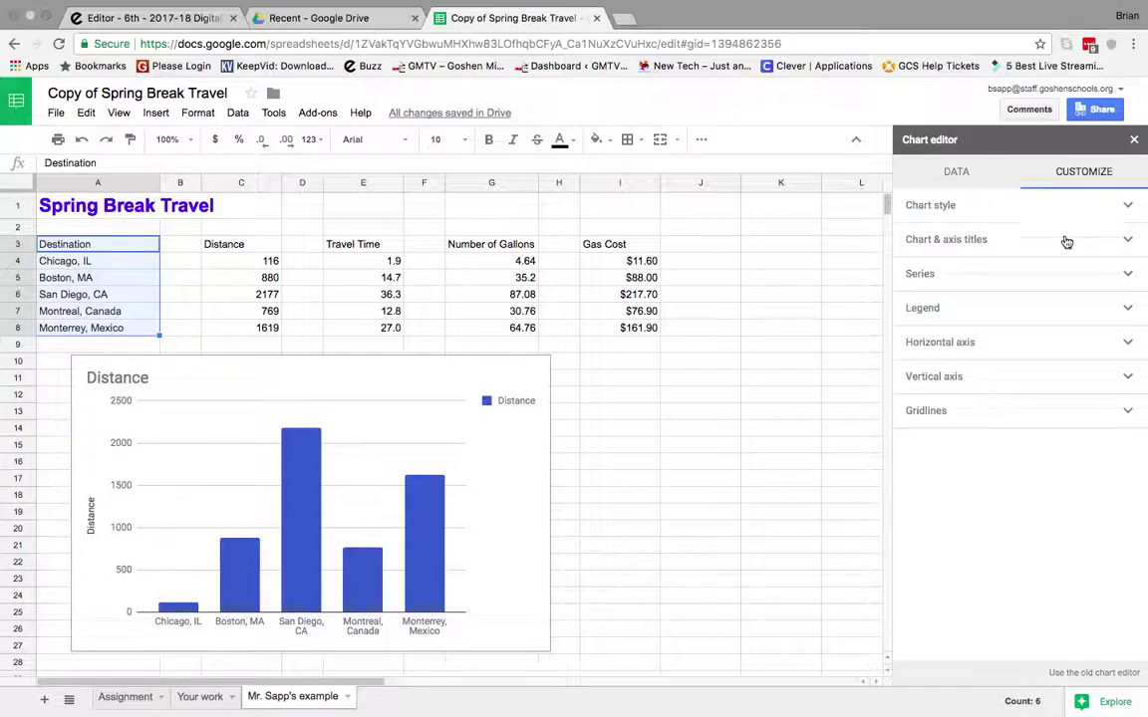
click(1127, 205)
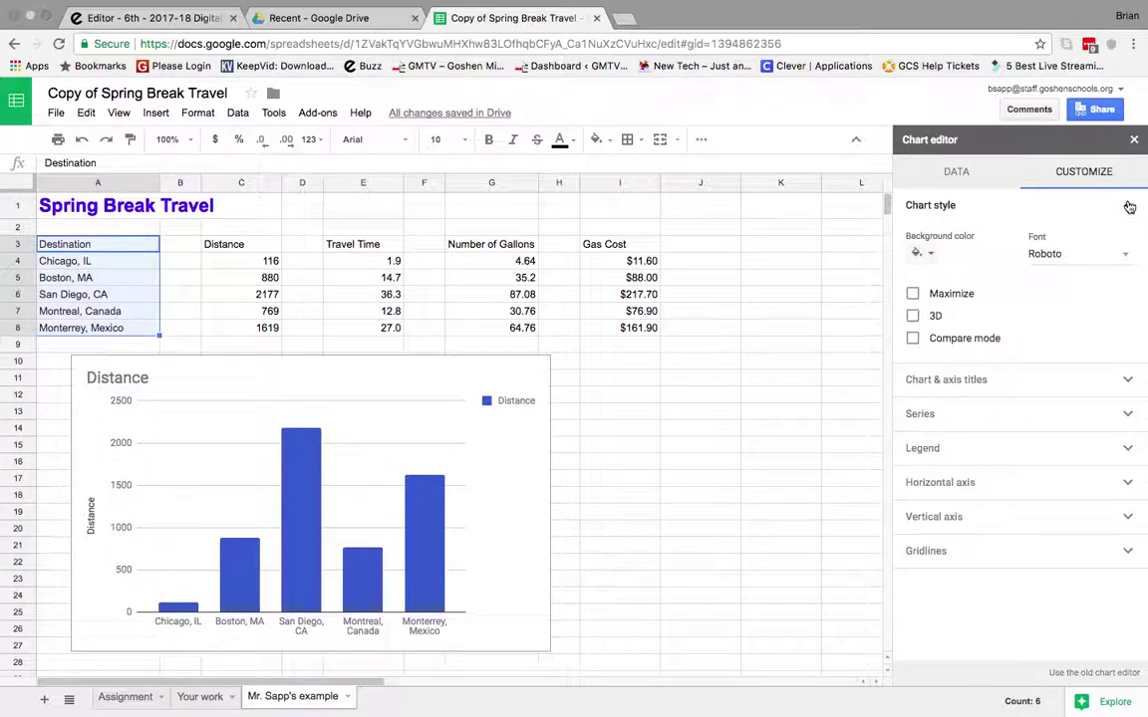
click(1128, 206)
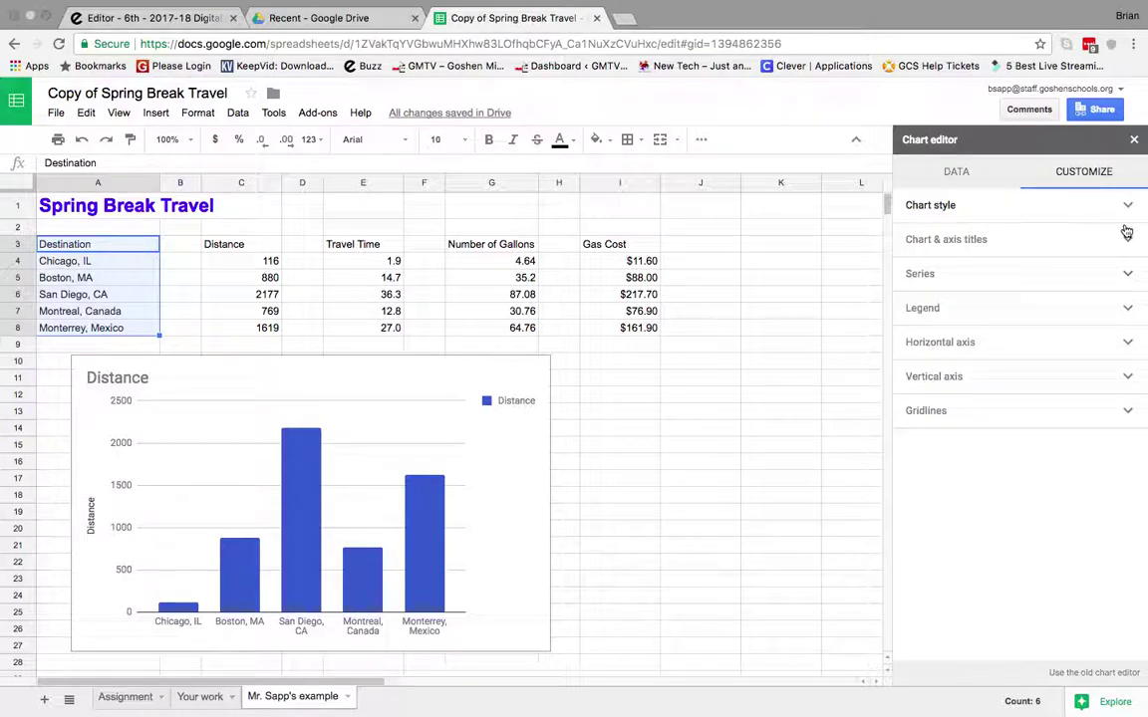
click(1127, 278)
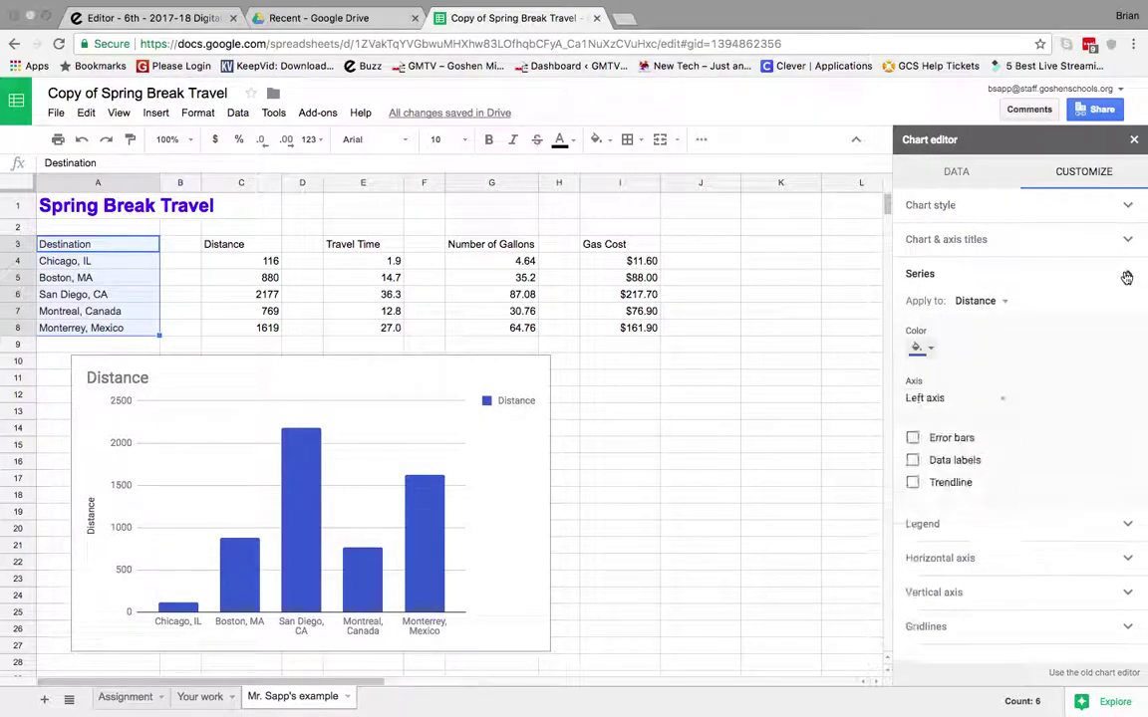
click(931, 352)
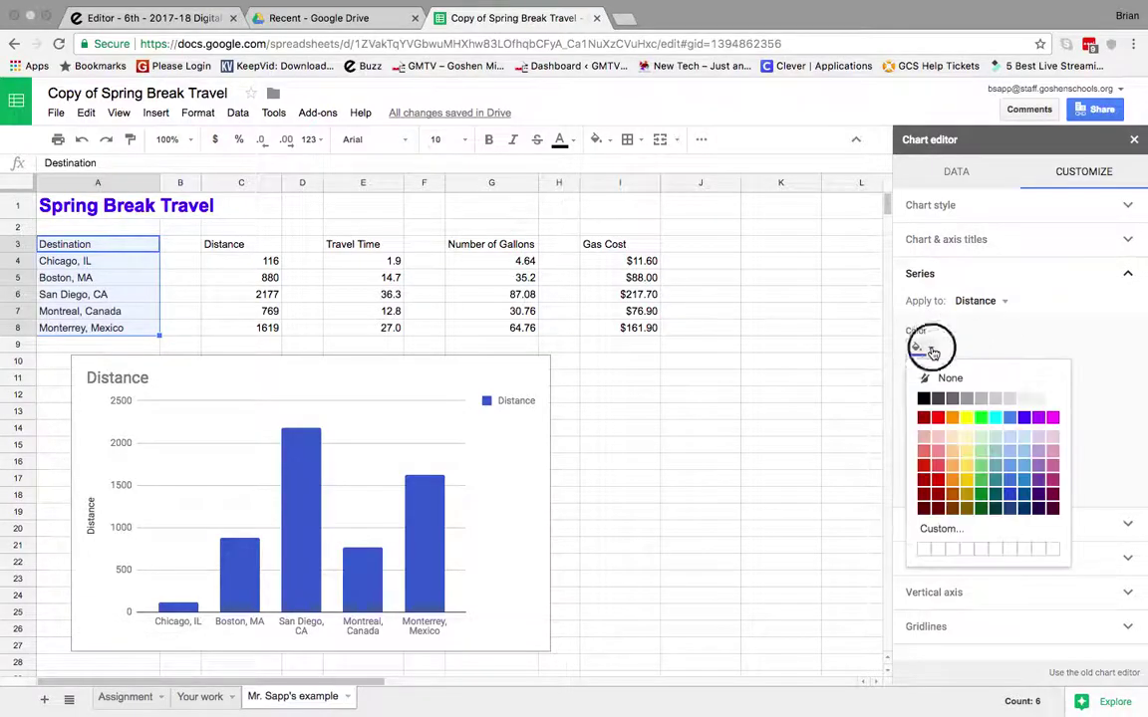
click(941, 419)
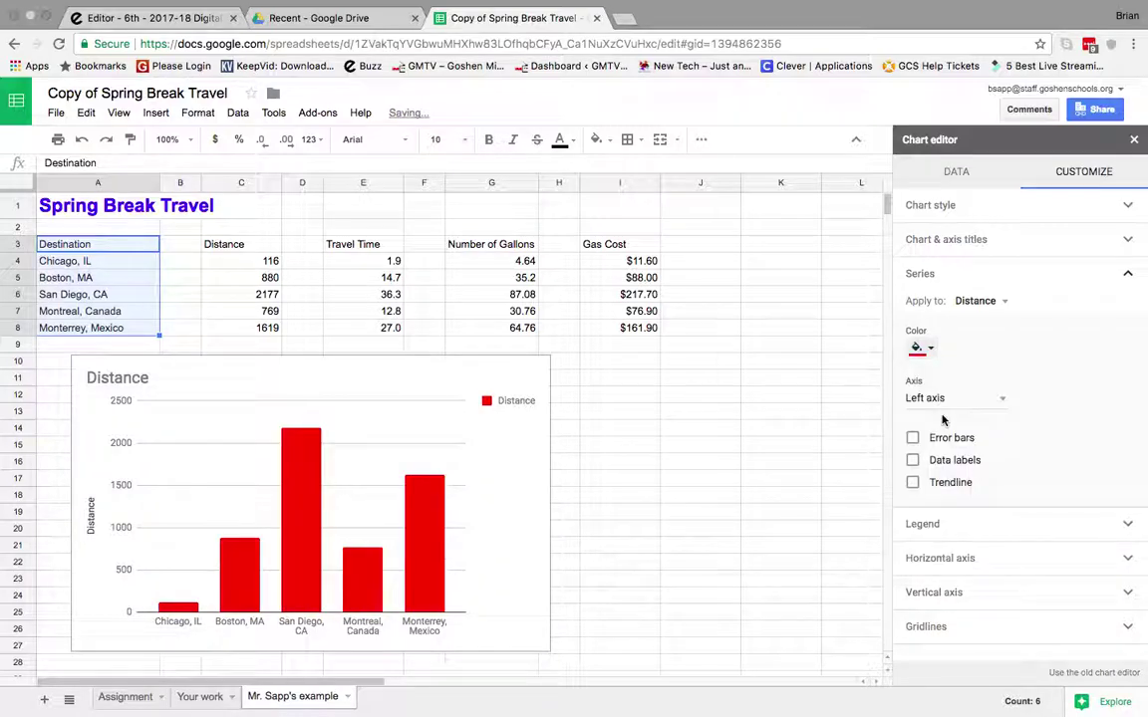
click(913, 461)
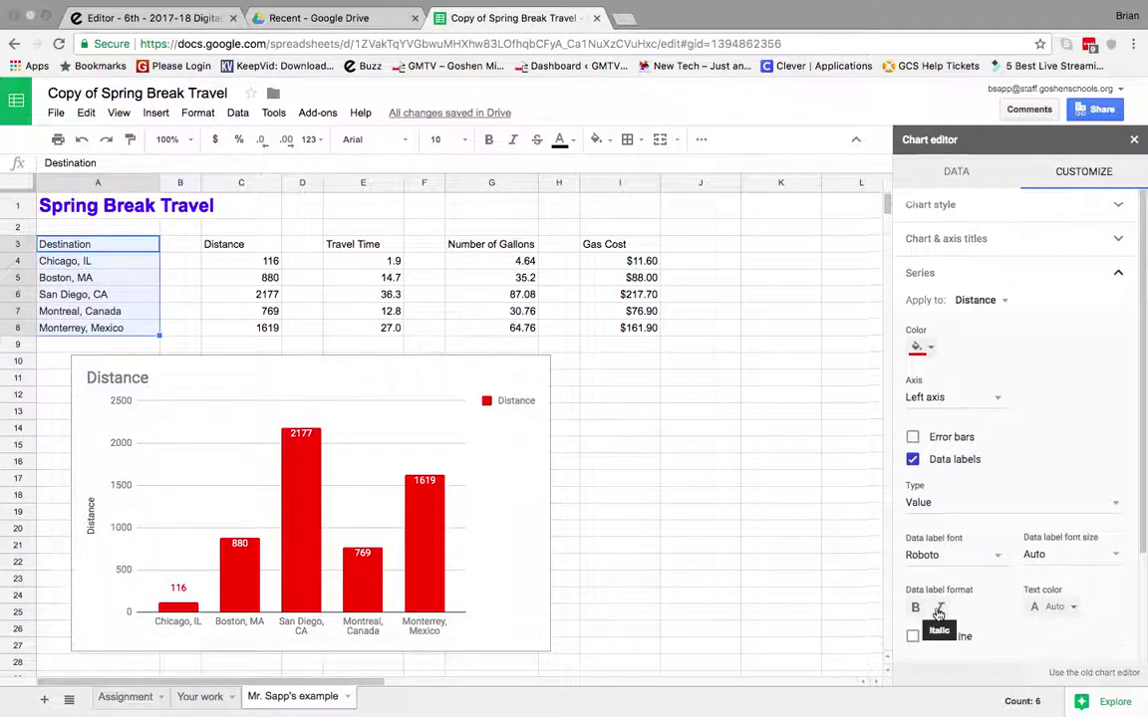
Try the Distance chart's legend in the Left position and set it back to Right.
scroll(937, 615, down, 3)
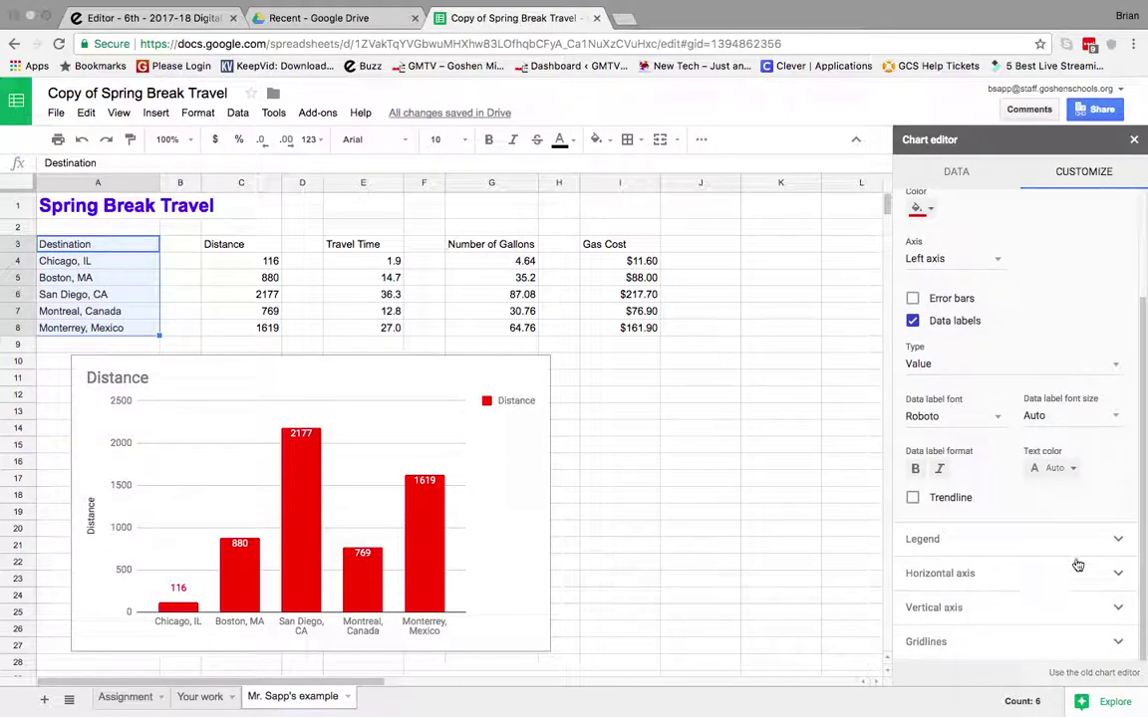
click(1118, 542)
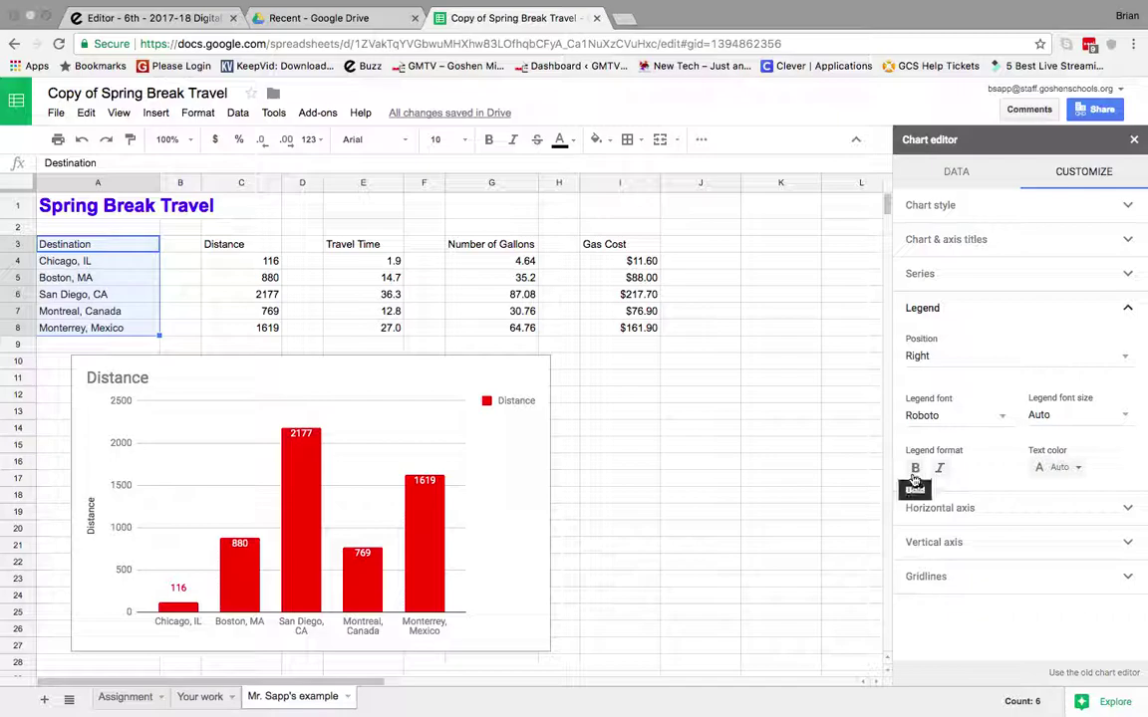
click(933, 358)
click(936, 327)
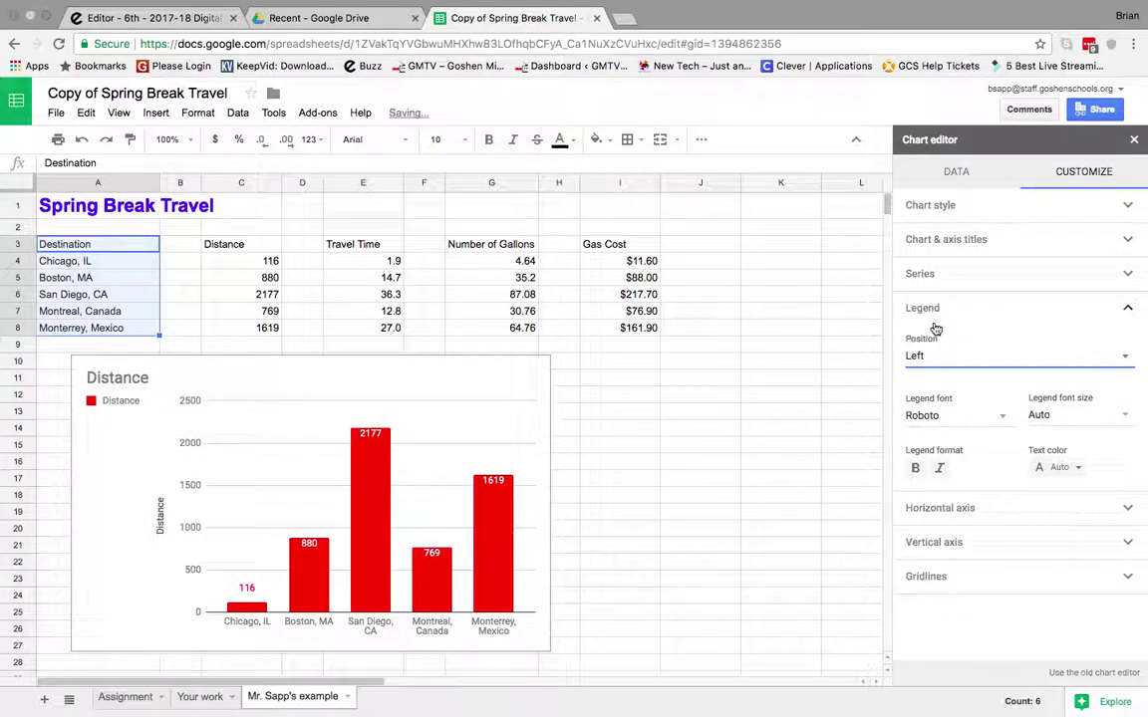
click(924, 360)
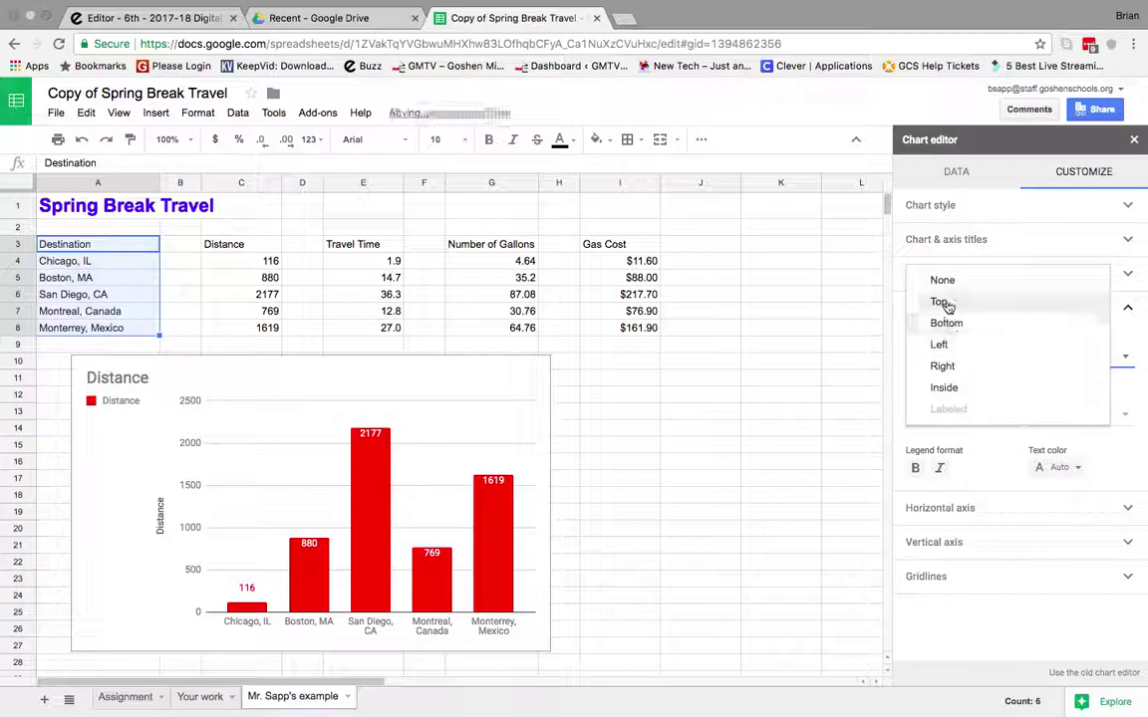
click(943, 366)
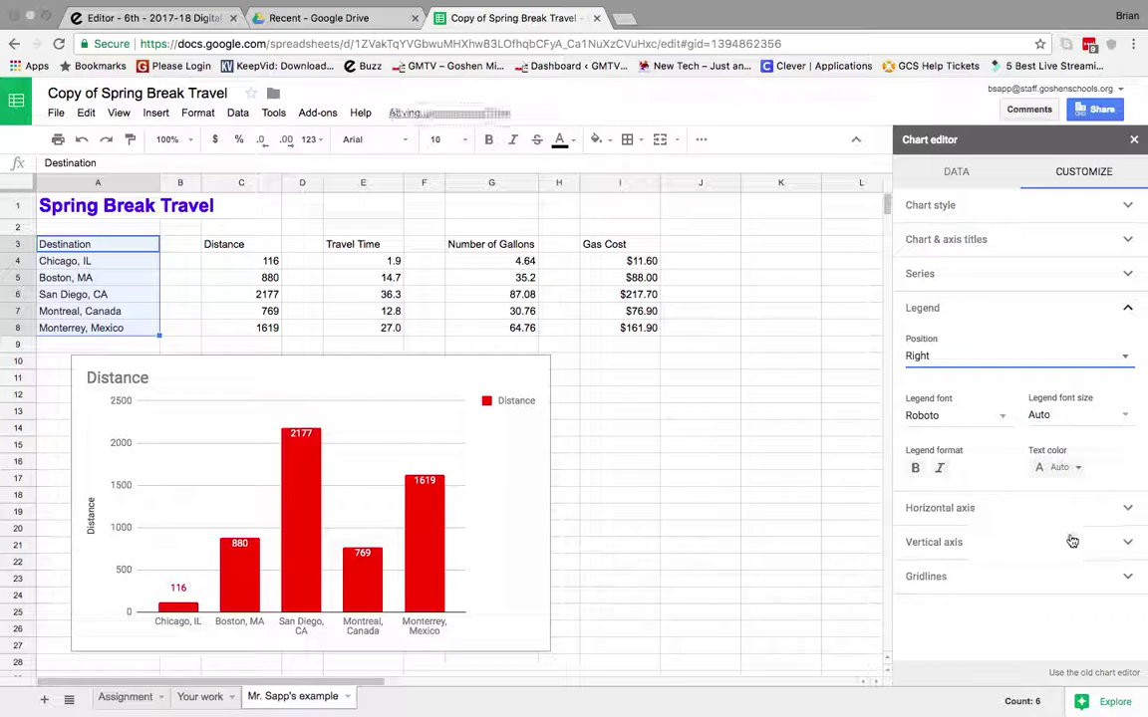
Set the minor gridline count of the Distance chart's vertical axis to 1.
click(1125, 578)
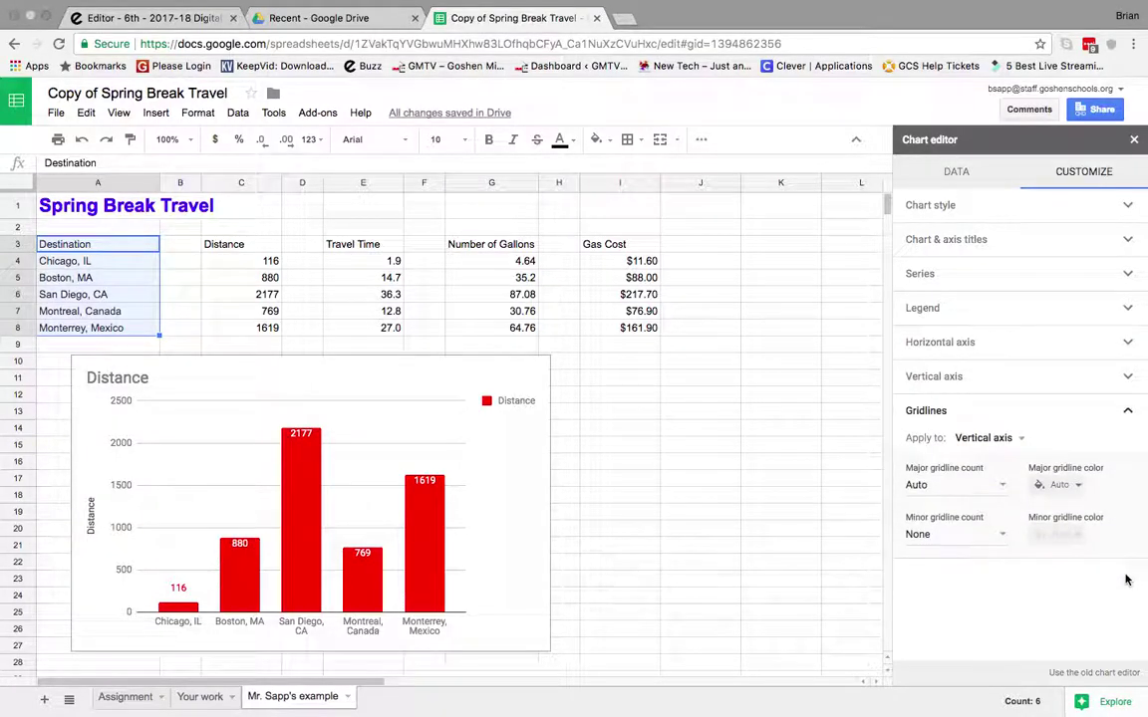
click(999, 532)
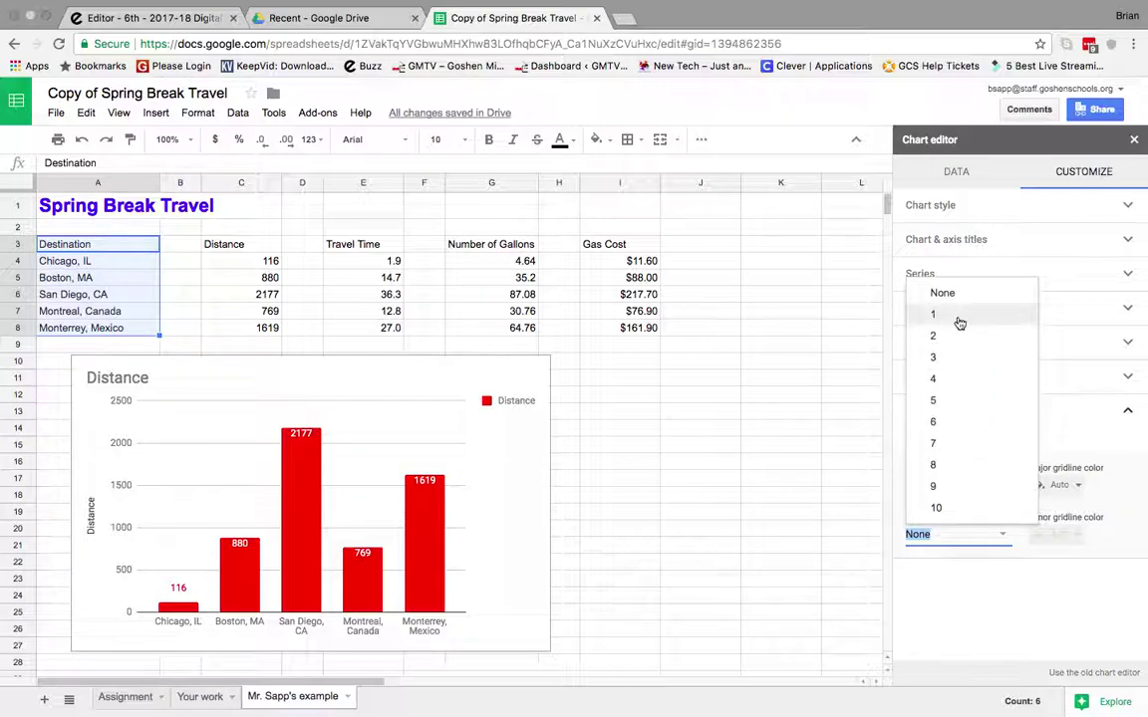
click(958, 317)
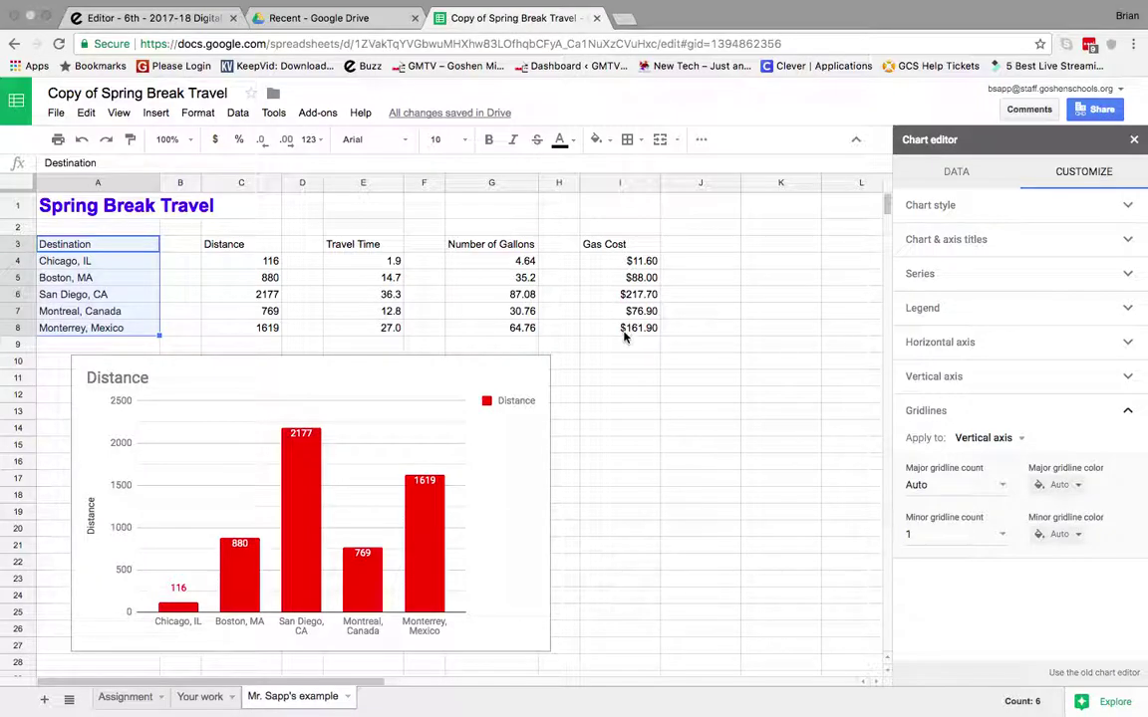
Close the chart editor, shrink the Distance chart and place it across about columns F to J, rows 10 to 23.
click(1134, 140)
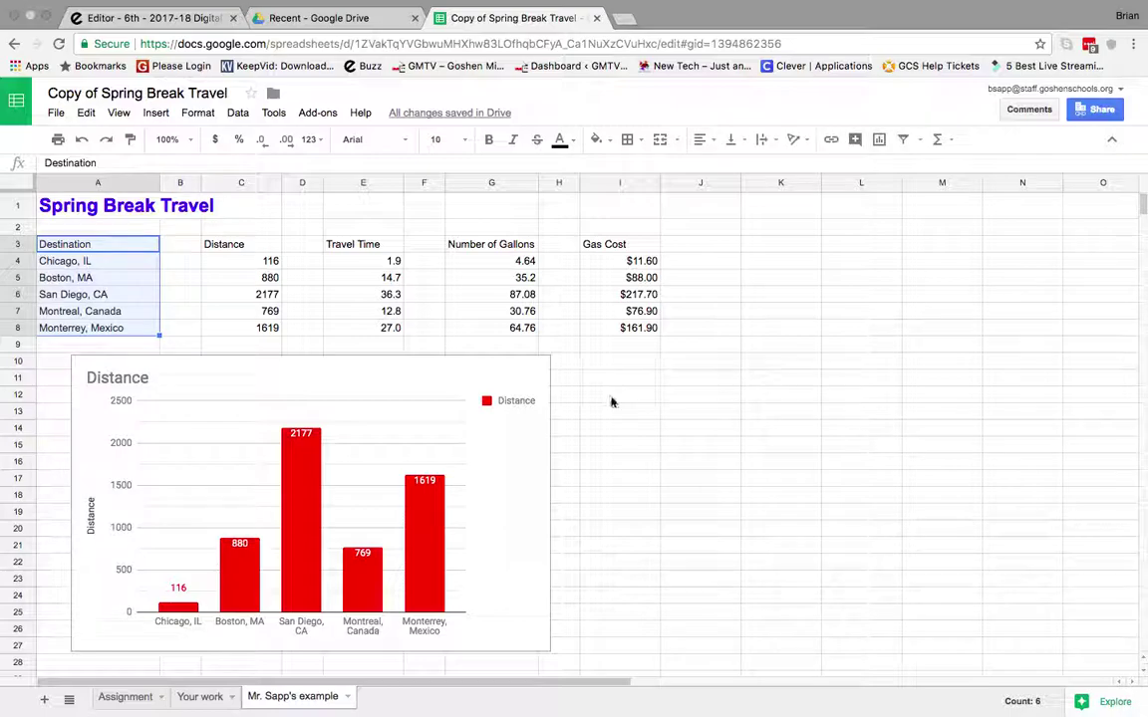
click(475, 483)
drag(550, 651, 710, 505)
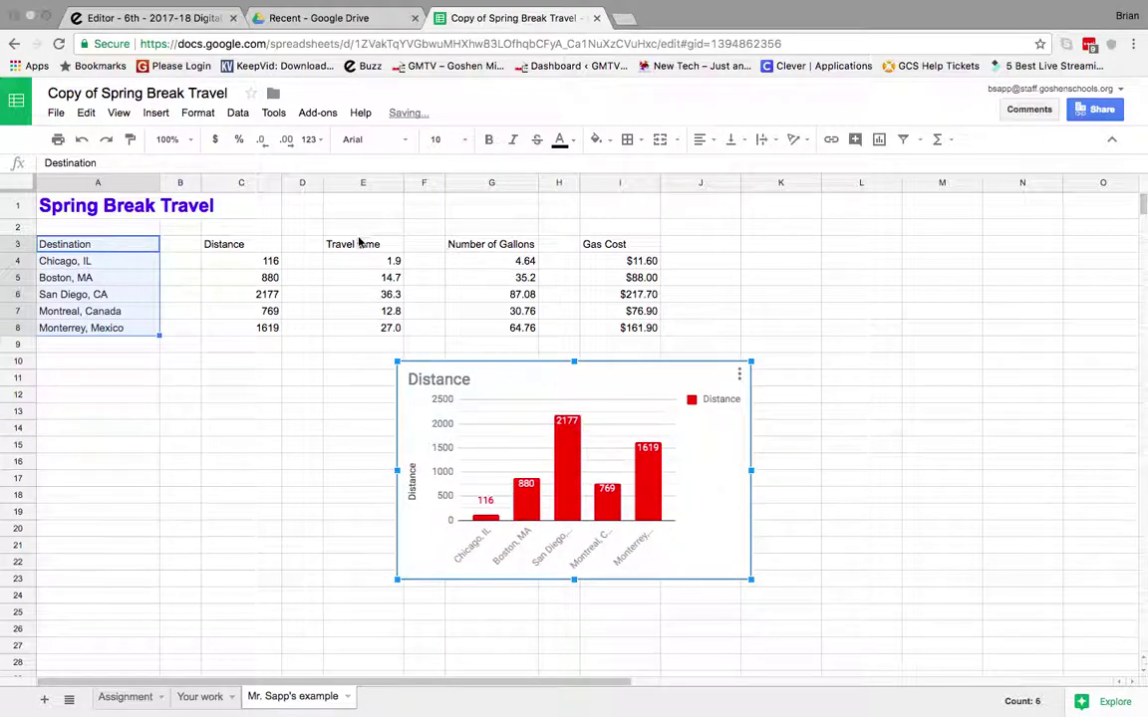
Insert a column chart of the Travel Time data in E3:E8 and place it below the table from column A.
drag(362, 247, 366, 331)
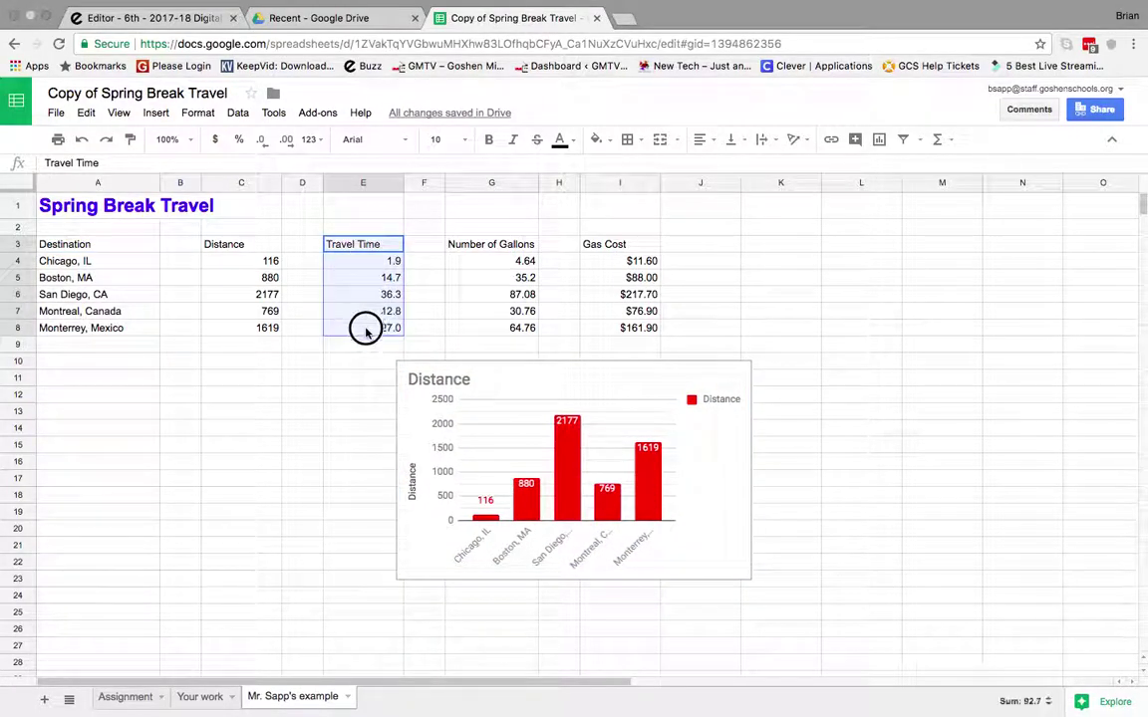
click(879, 140)
drag(514, 275, 405, 365)
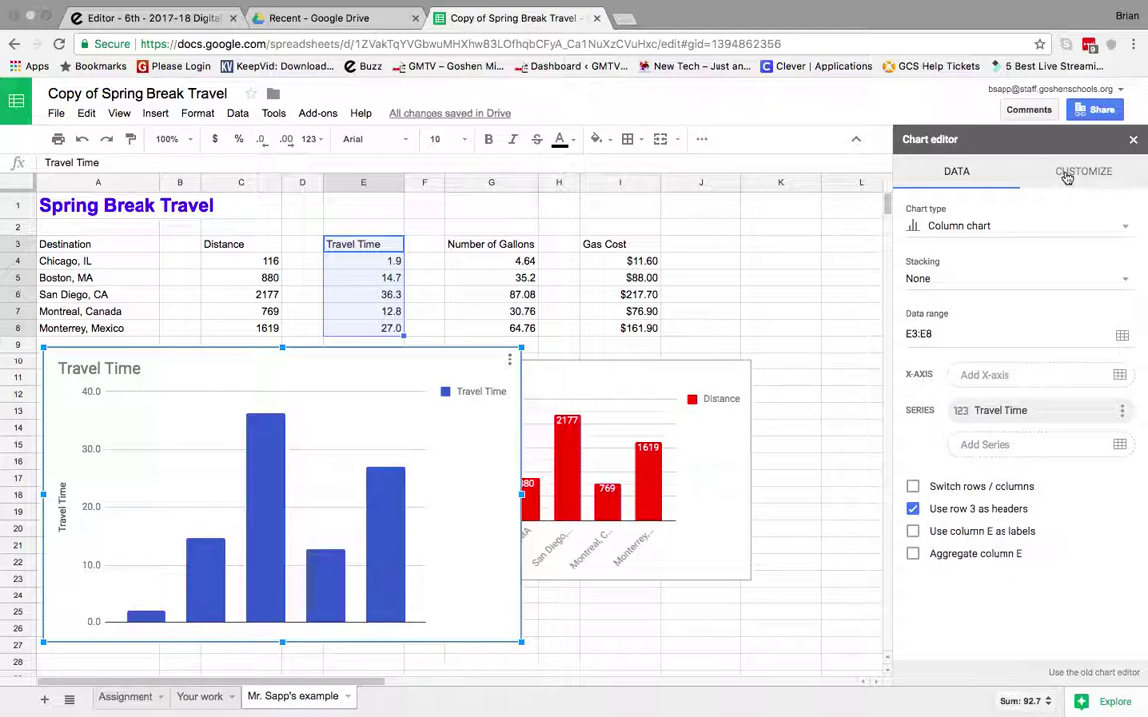
click(1026, 172)
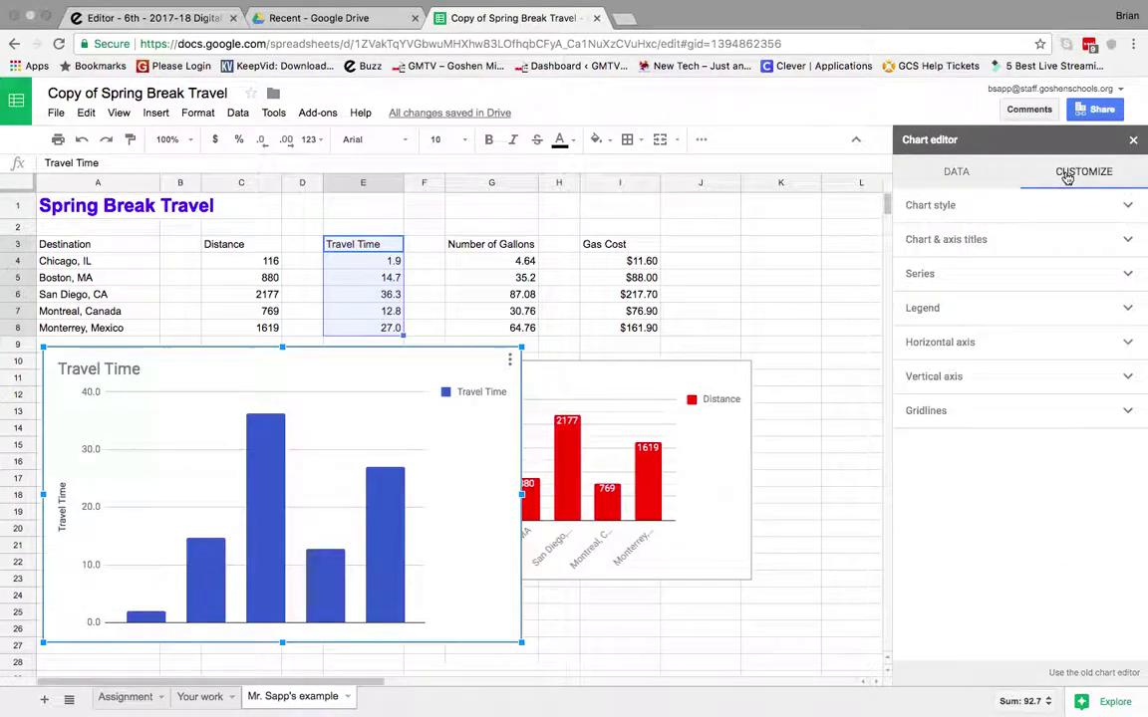
click(950, 275)
scroll(677, 429, down, 1)
scroll(518, 458, down, 1)
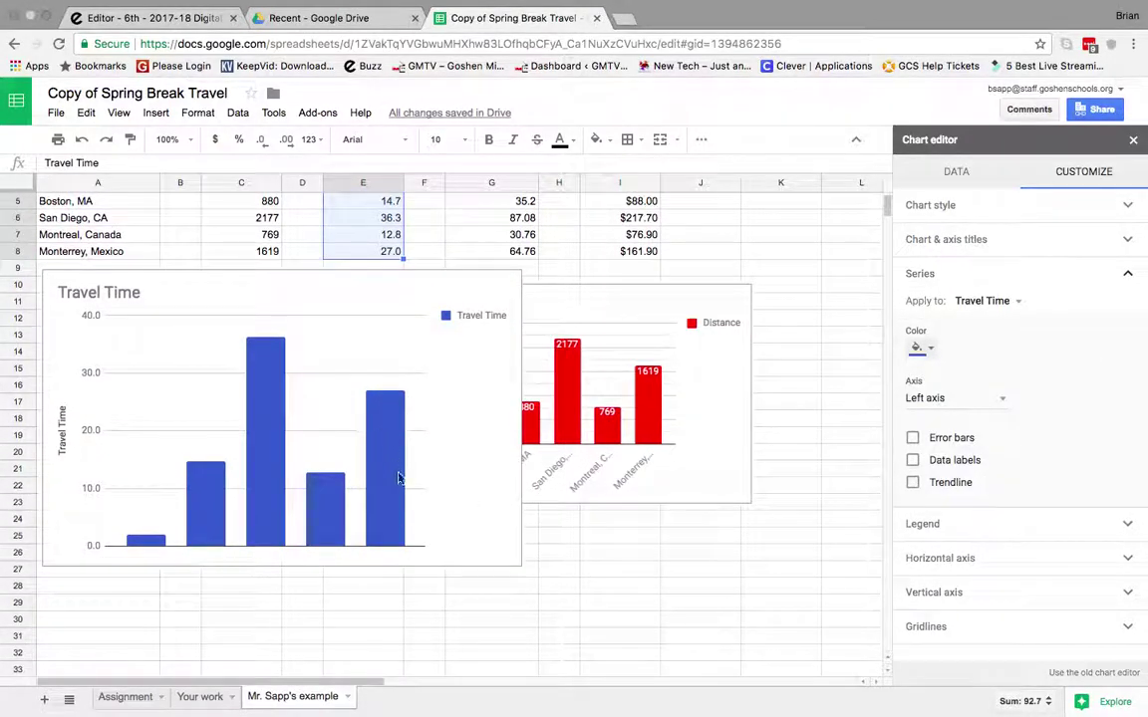
click(1129, 277)
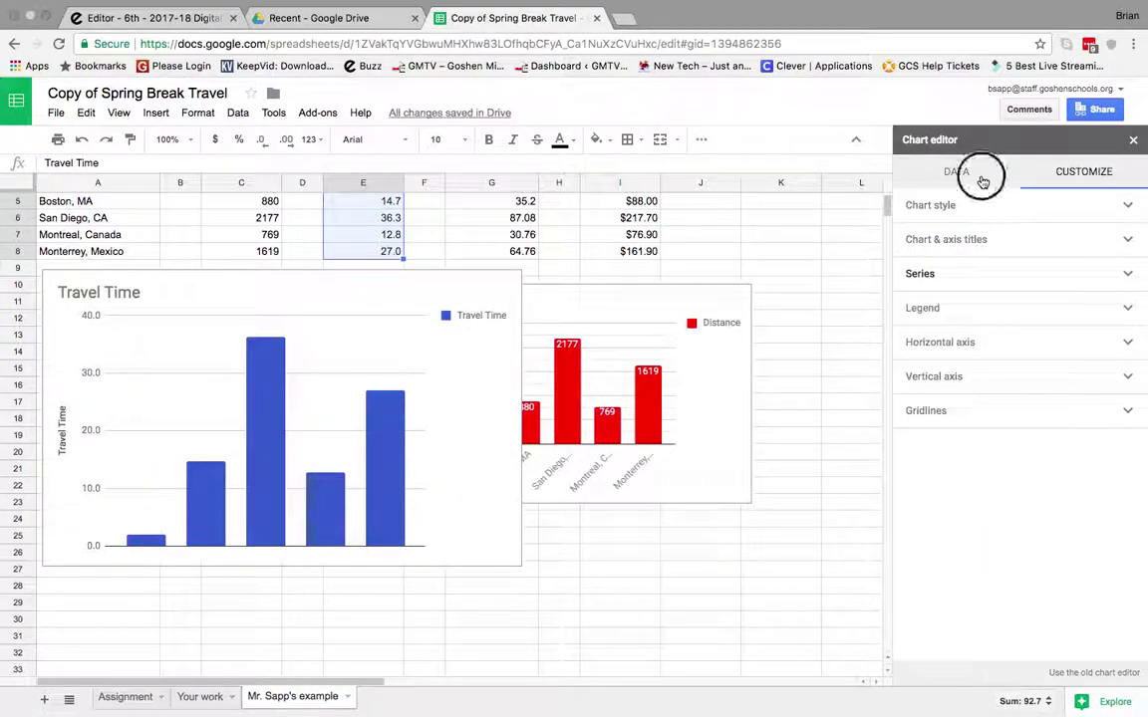
Add Destination range A3:A8 as the x-axis of the Travel Time chart.
click(979, 171)
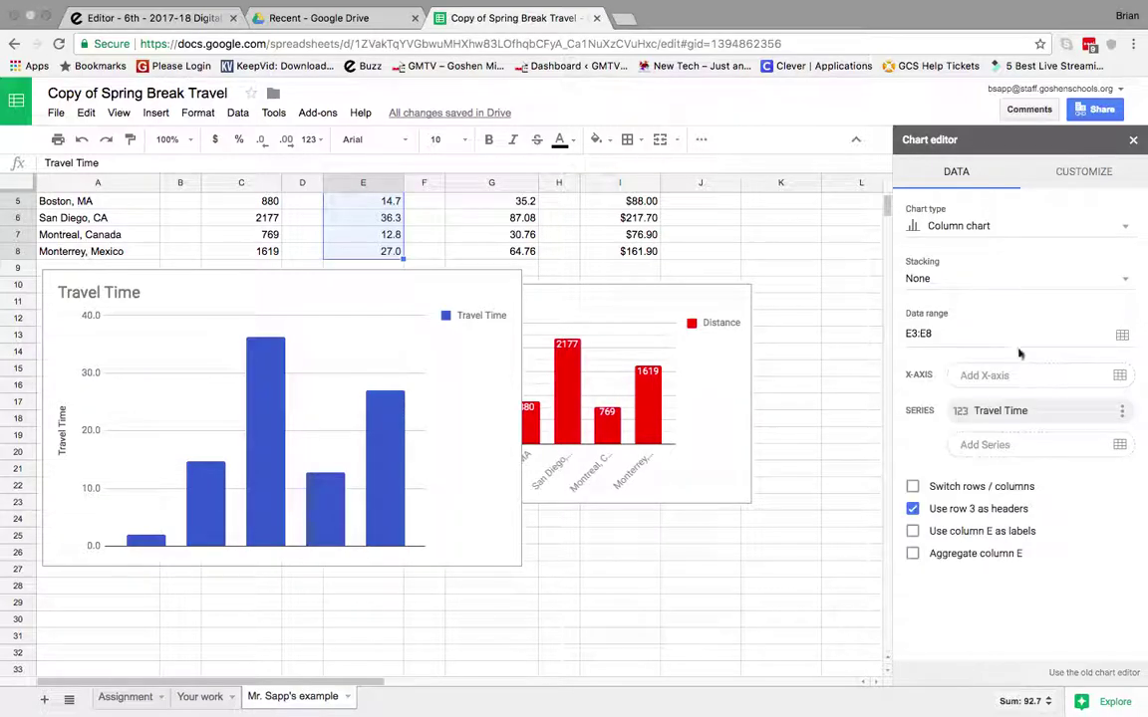
click(1119, 375)
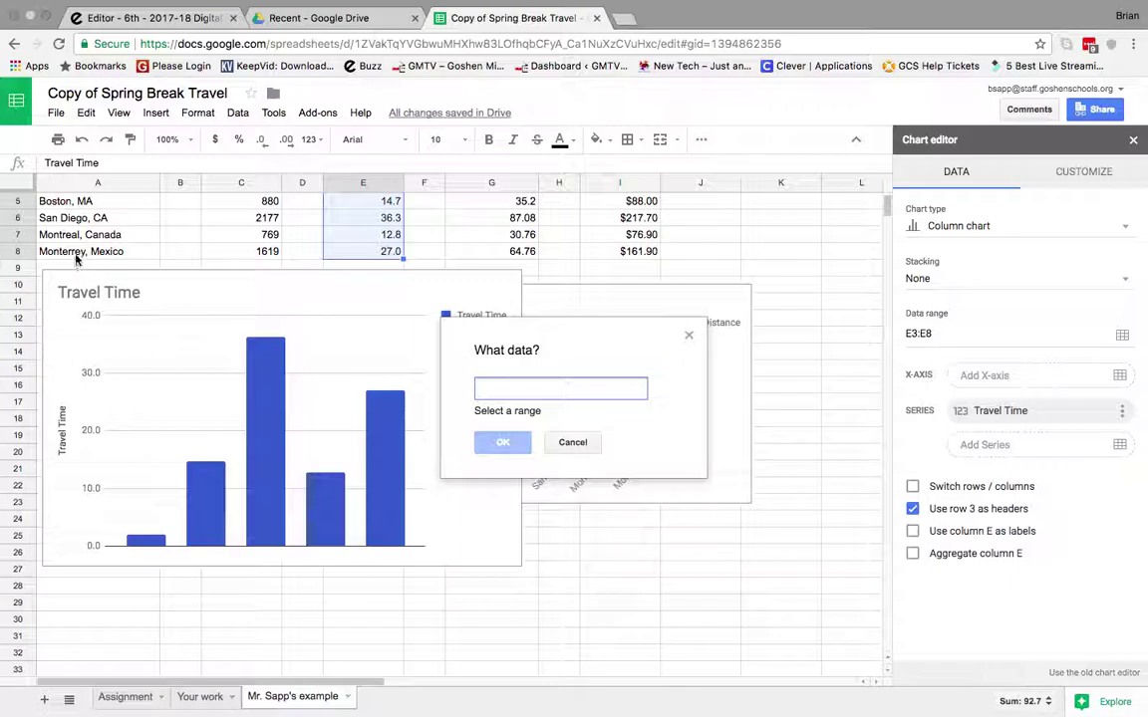
mouse_move(78, 255)
mouse_down()
mouse_move(80, 185)
mouse_move(72, 245)
mouse_up()
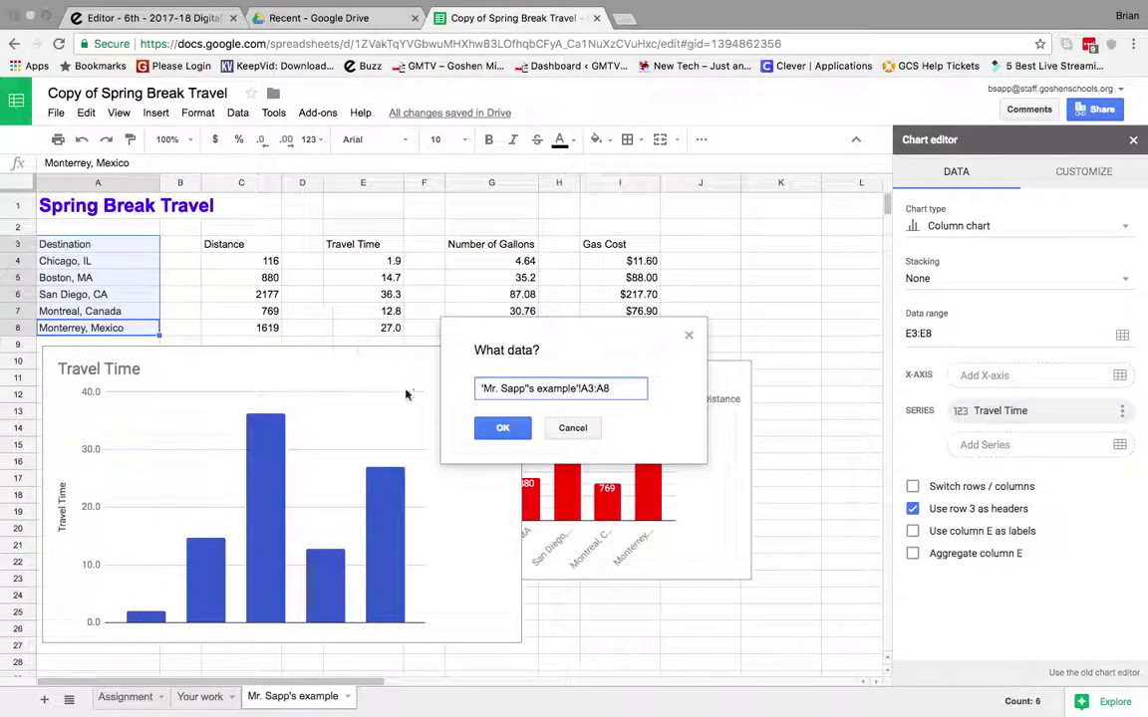
click(492, 429)
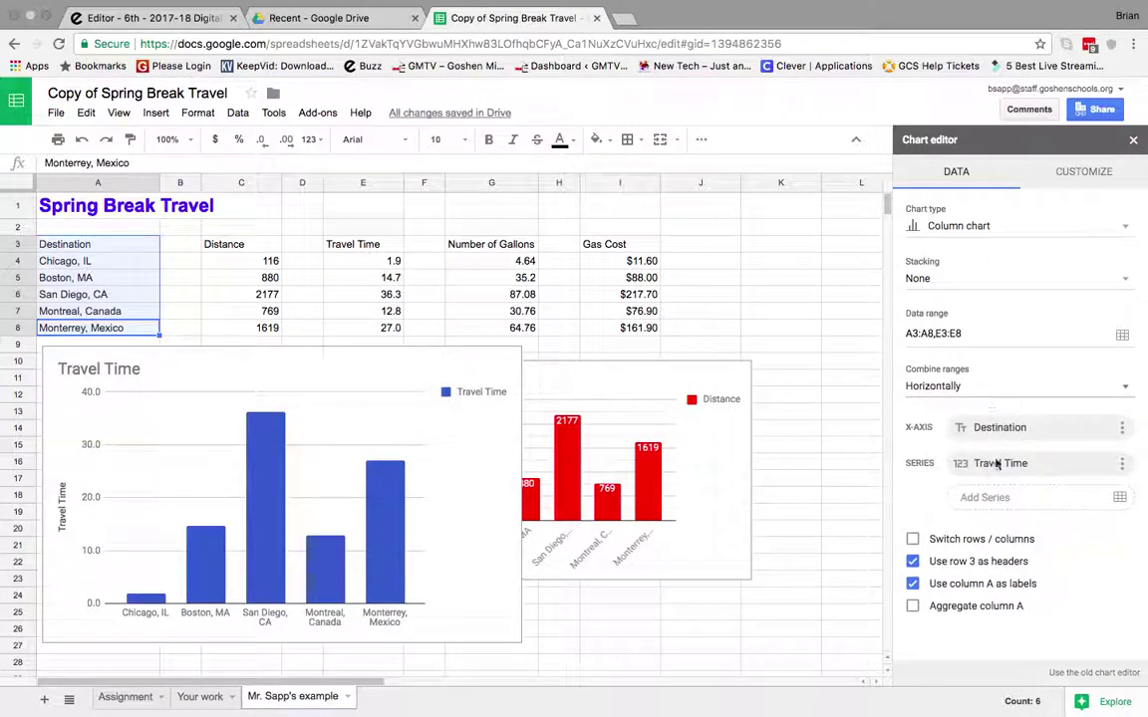
Turn on data labels for the Travel Time series and color its columns bright green.
click(1084, 172)
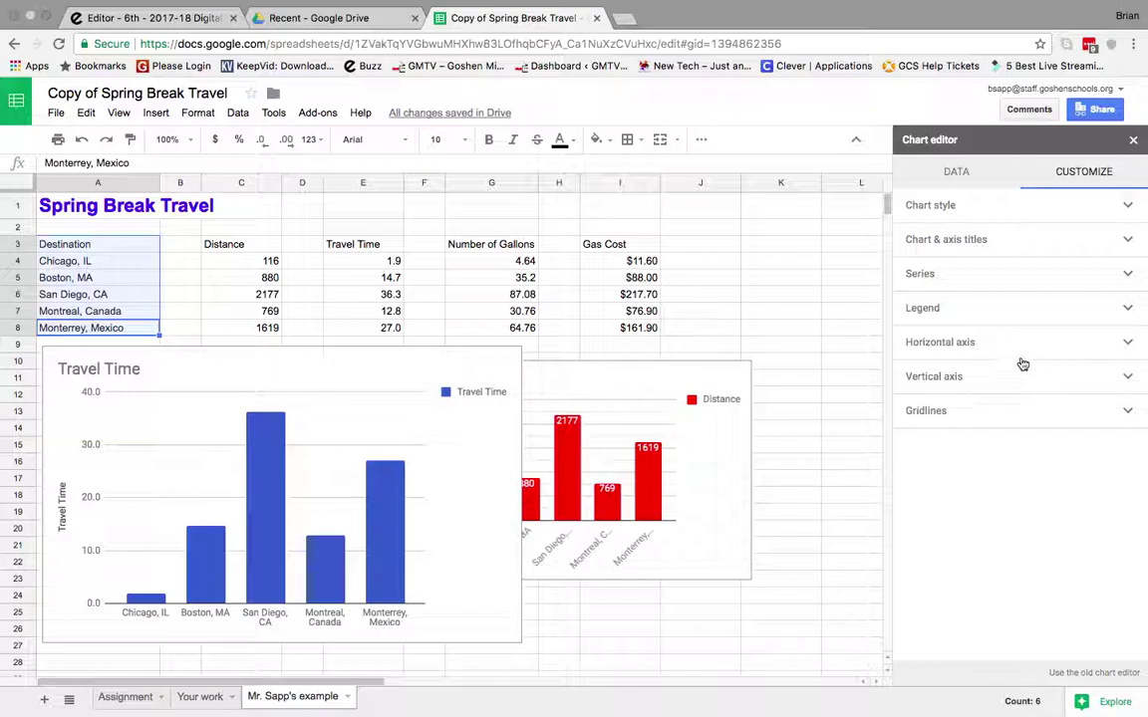
click(1129, 276)
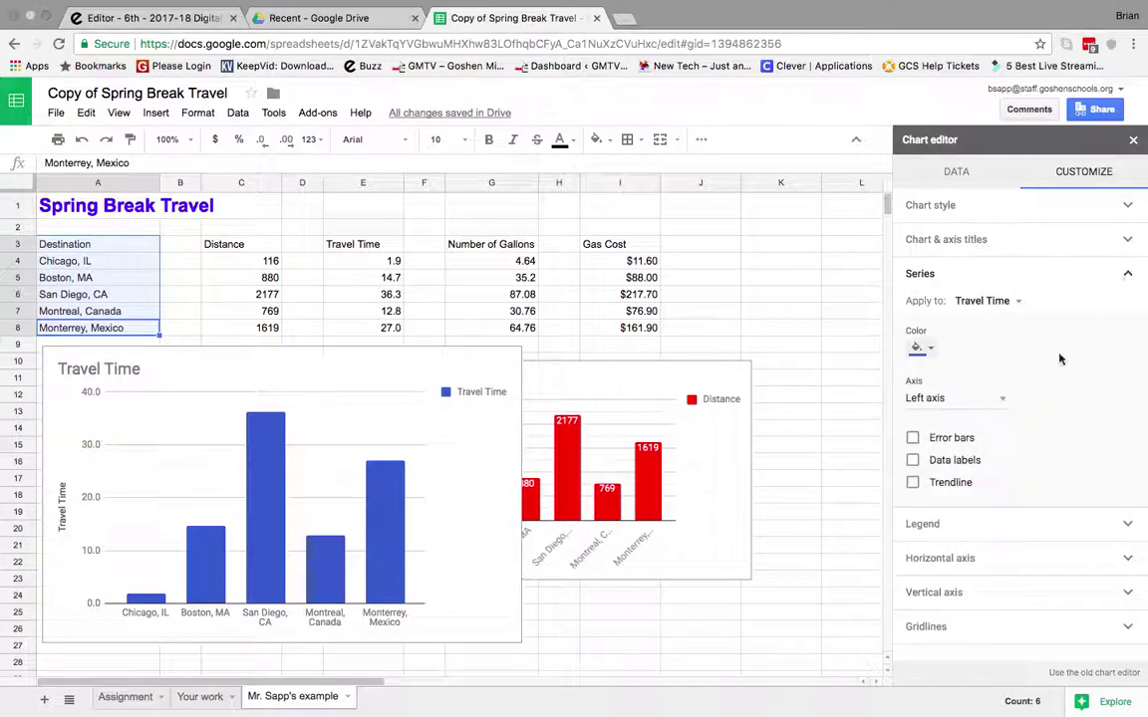
click(912, 461)
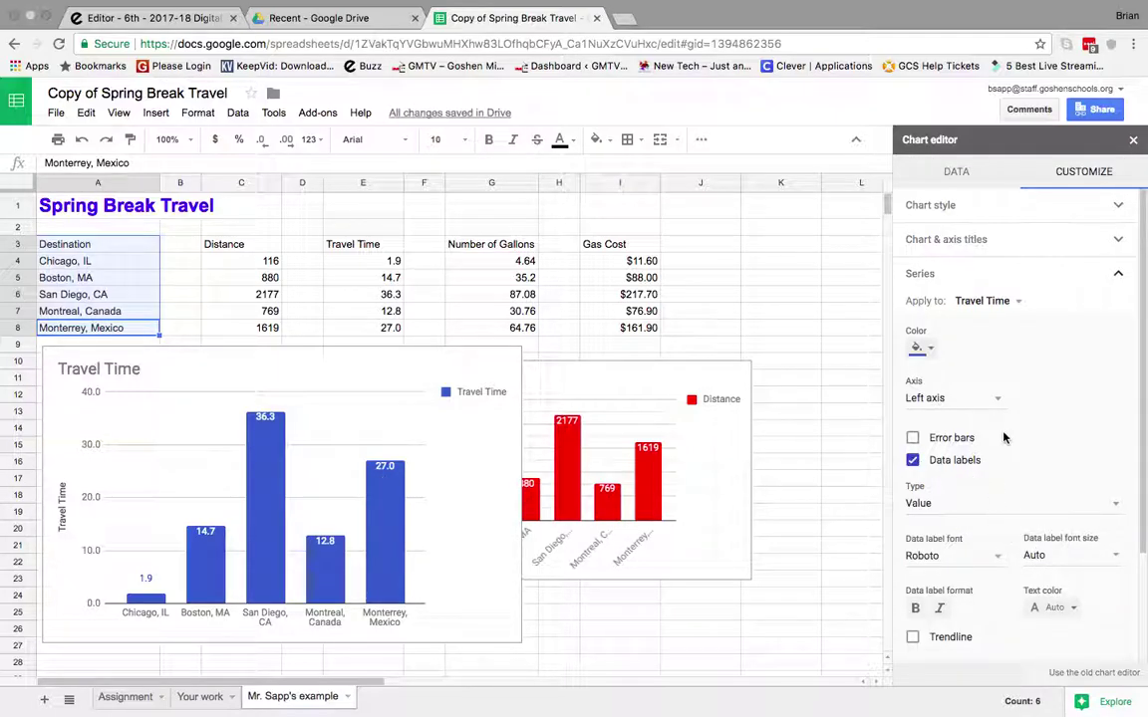
click(918, 348)
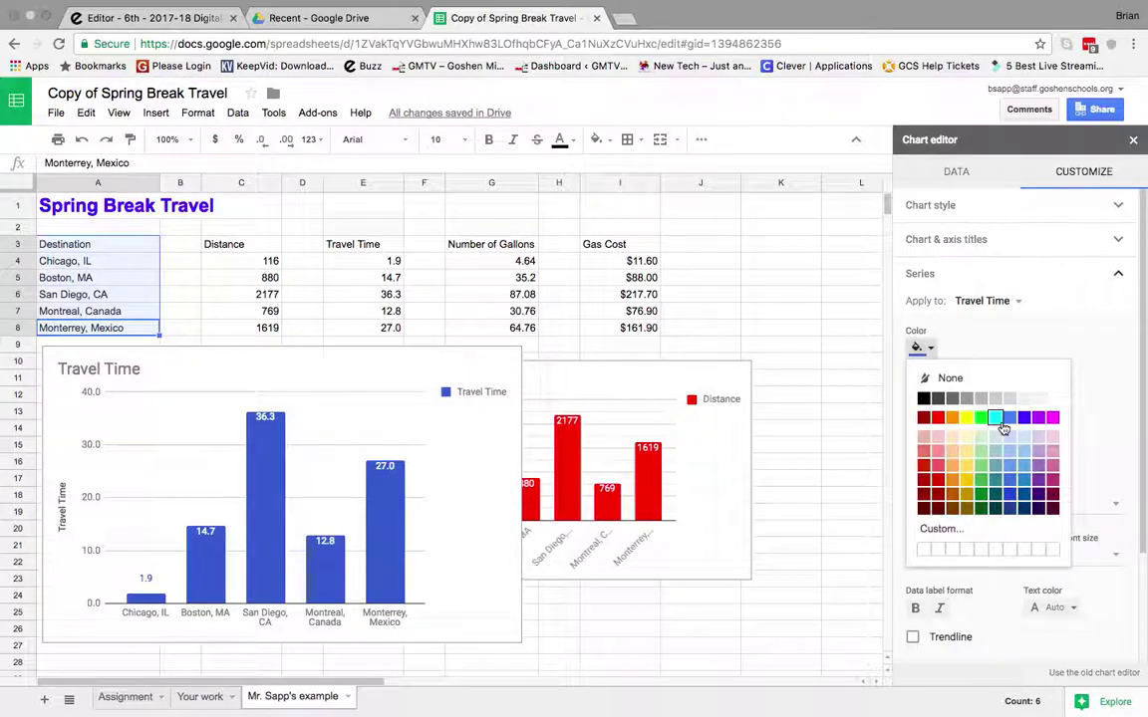
click(981, 419)
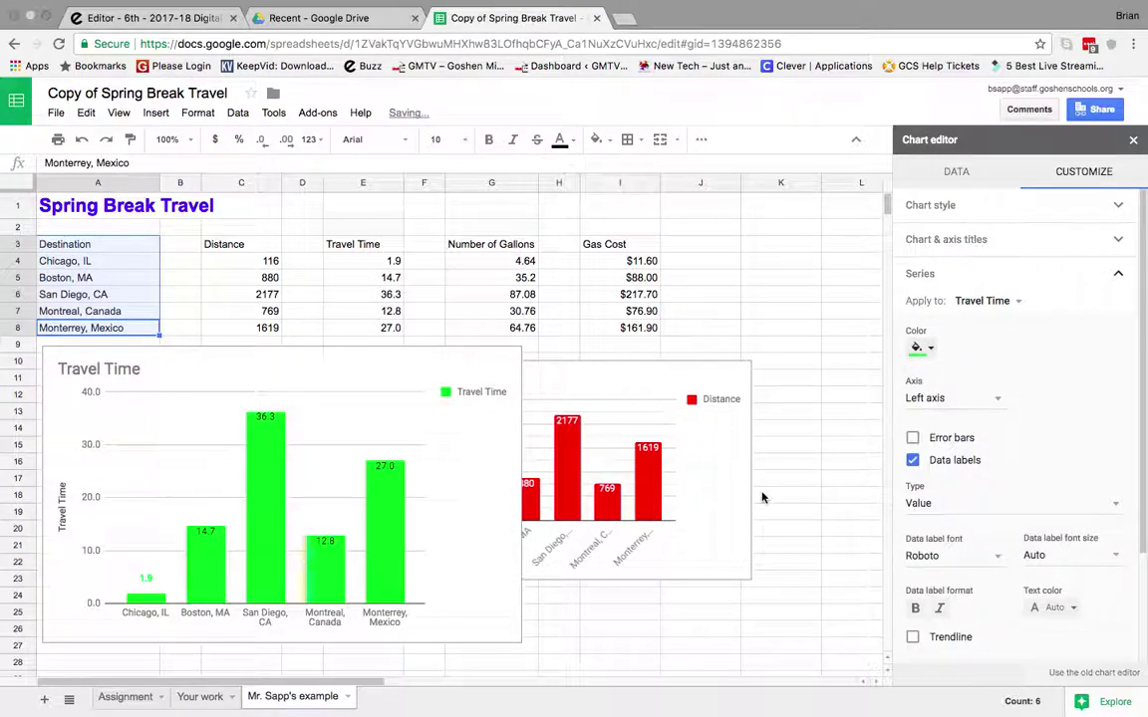
Shrink the Travel Time chart to about the Distance chart's size and align it directly to the left of that chart.
click(464, 478)
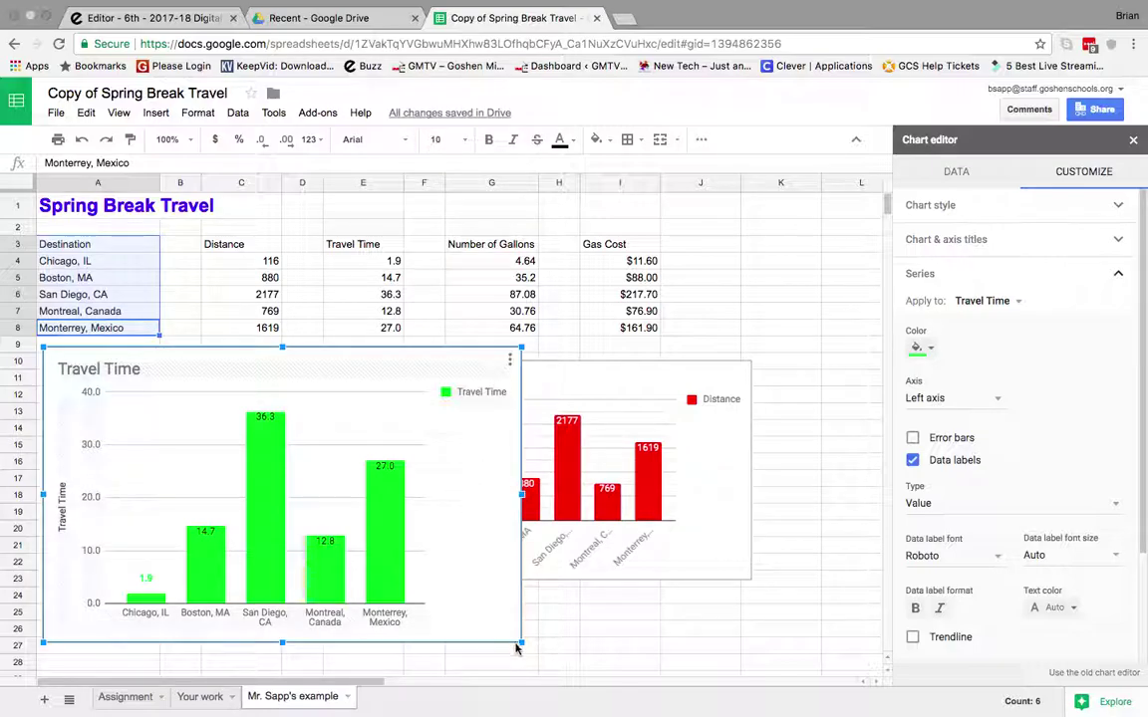
drag(521, 644, 390, 561)
drag(350, 498, 347, 511)
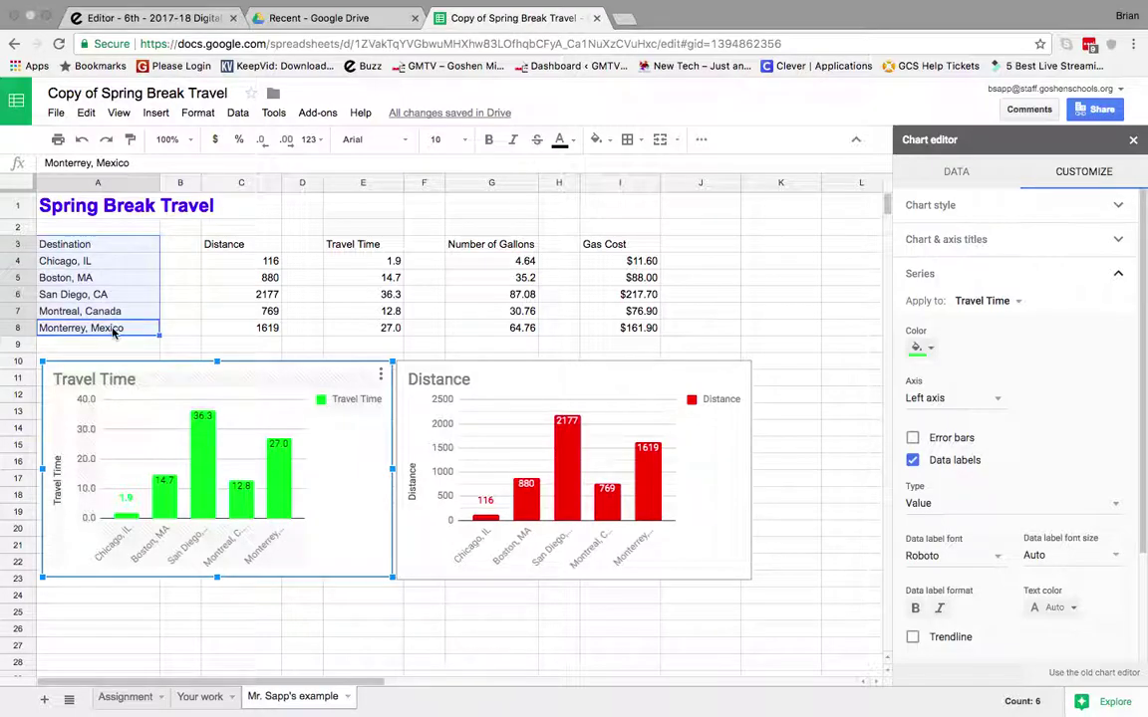
mouse_move(727, 5)
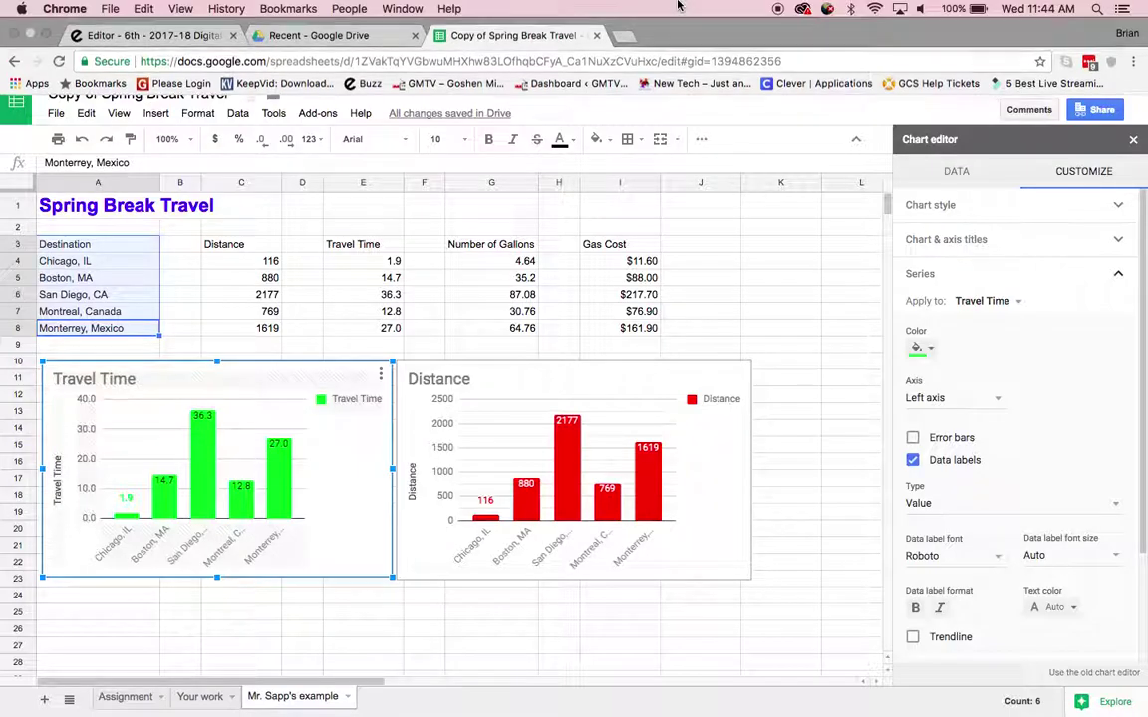